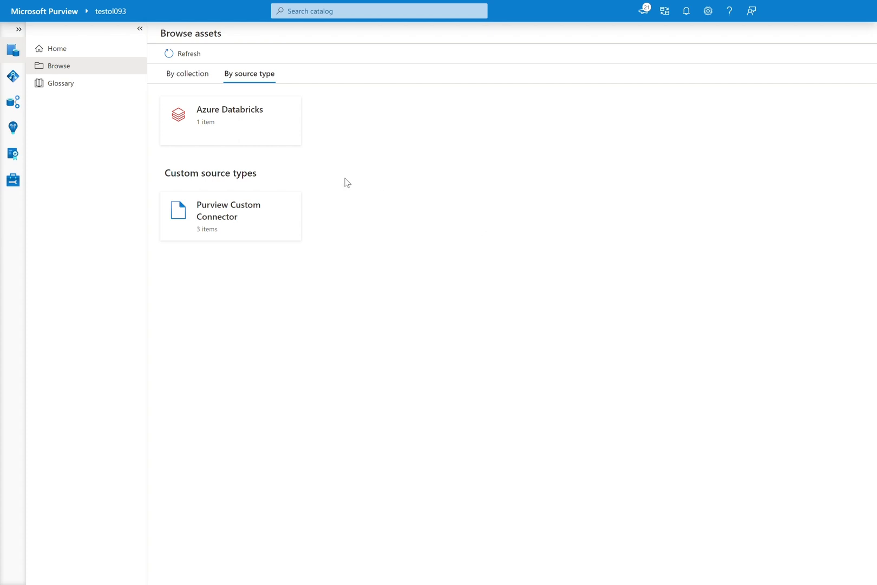
- Open the Azure Databricks source and its adb workspace, listing two jobs and one notebook
left_click(247, 122)
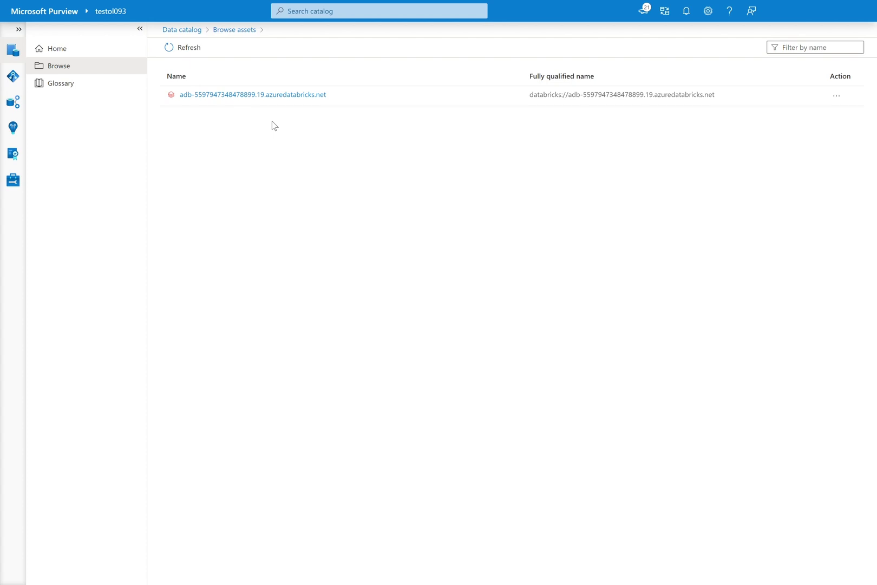
left_click(258, 94)
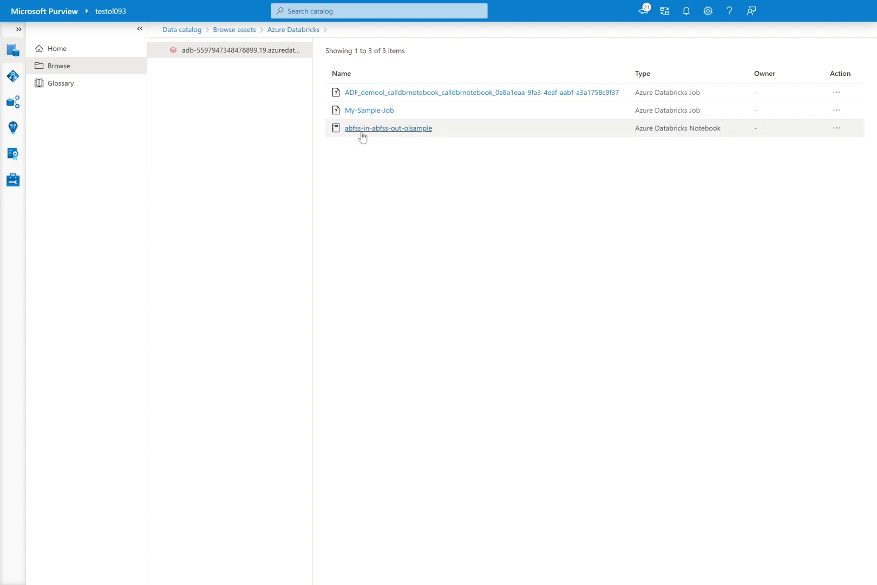
- Show the abfss-in-abfss-out-olsample notebook's properties: cluster openlineage-cluster, Spark 3.1.2, related tasks and processes
left_click(361, 131)
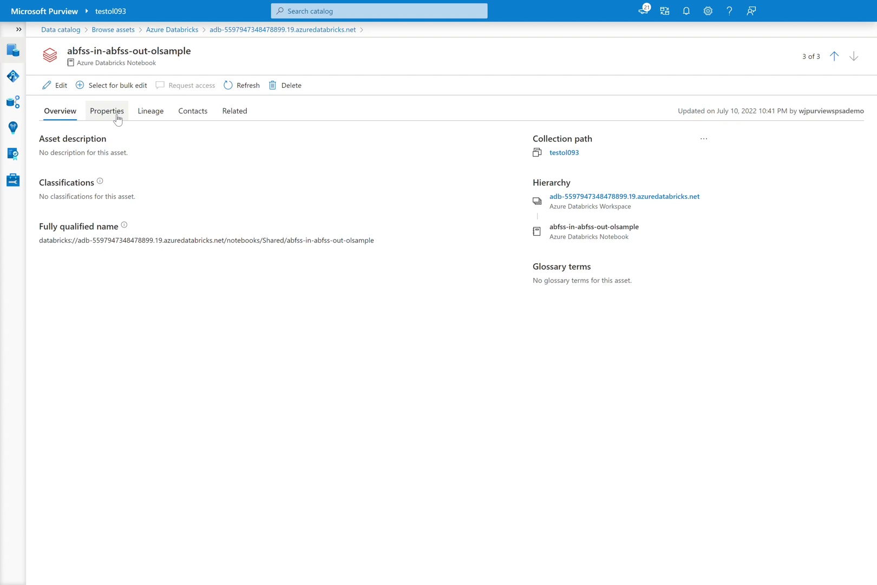
left_click(117, 119)
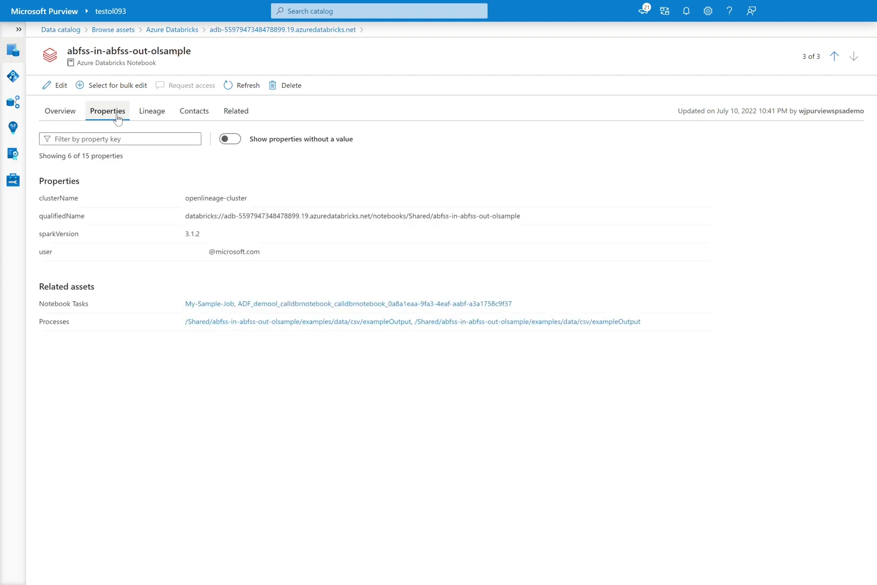
mouse_move(193, 200)
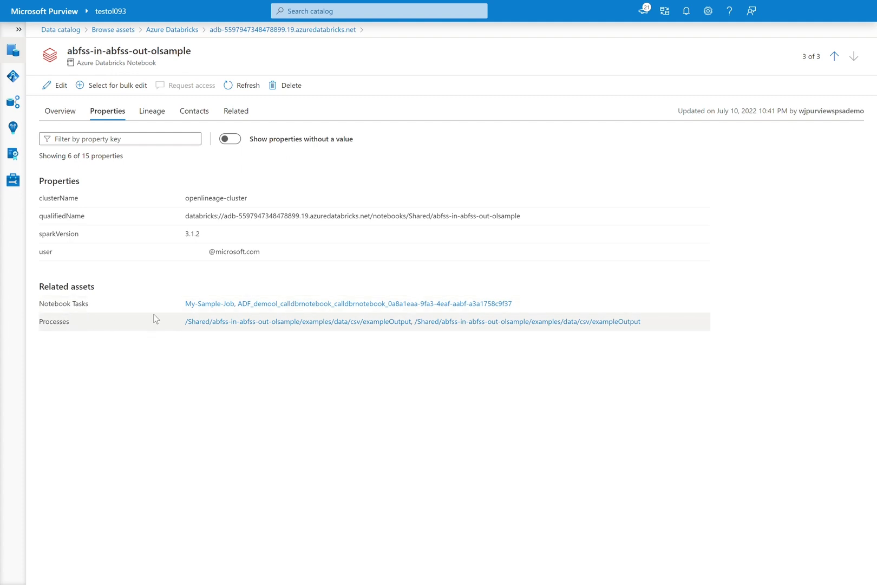
- Show the notebook's lineage with exampleInputA and exampleInputB feeding it and exampleOutput produced
left_click(155, 116)
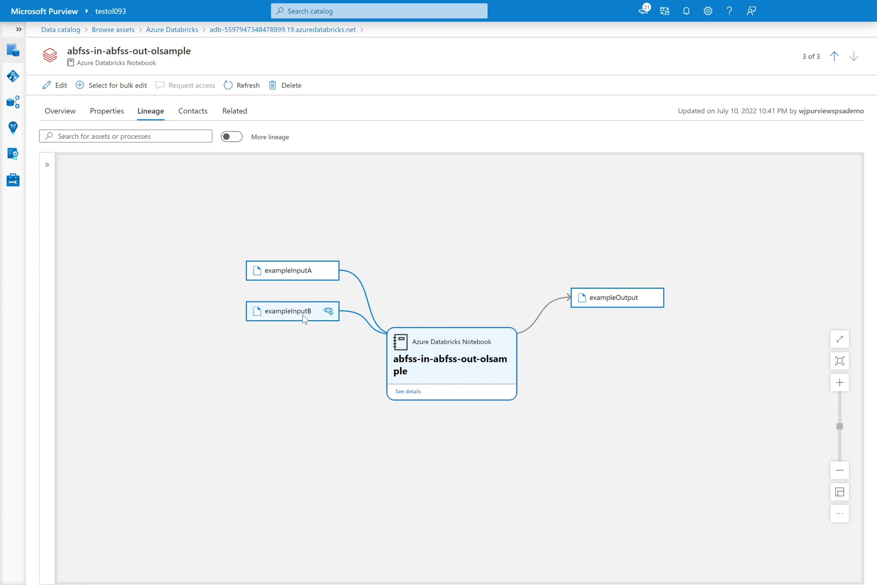
mouse_move(295, 259)
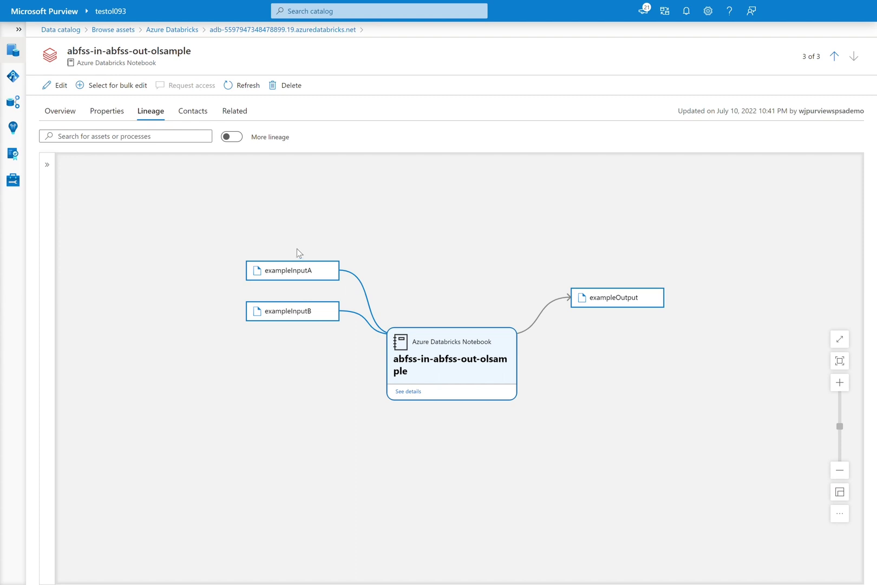
mouse_move(271, 272)
- From the notebook's properties, review the exampleOutput process's inputs, outputs and sparkPlan, then close it
left_click(108, 112)
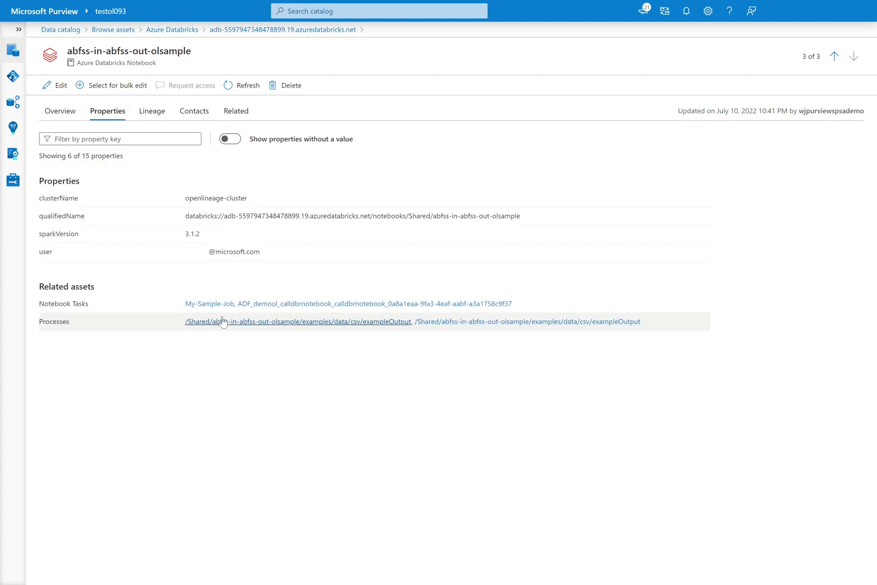
left_click(224, 322)
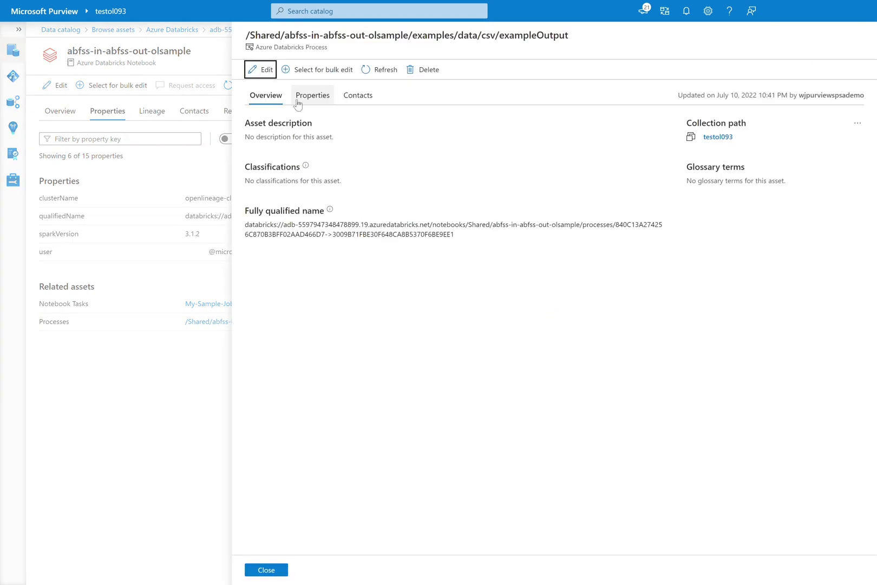
left_click(312, 95)
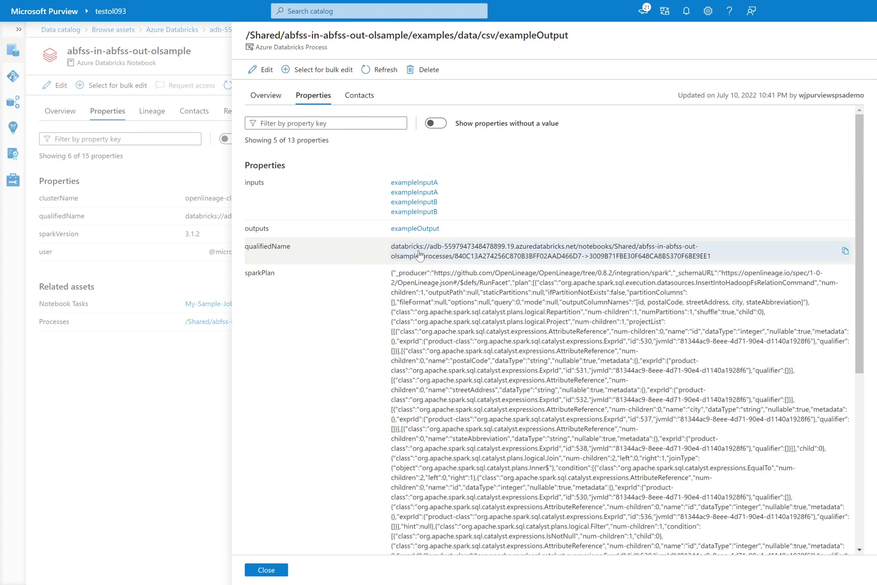
scroll(434, 309, "down", 5)
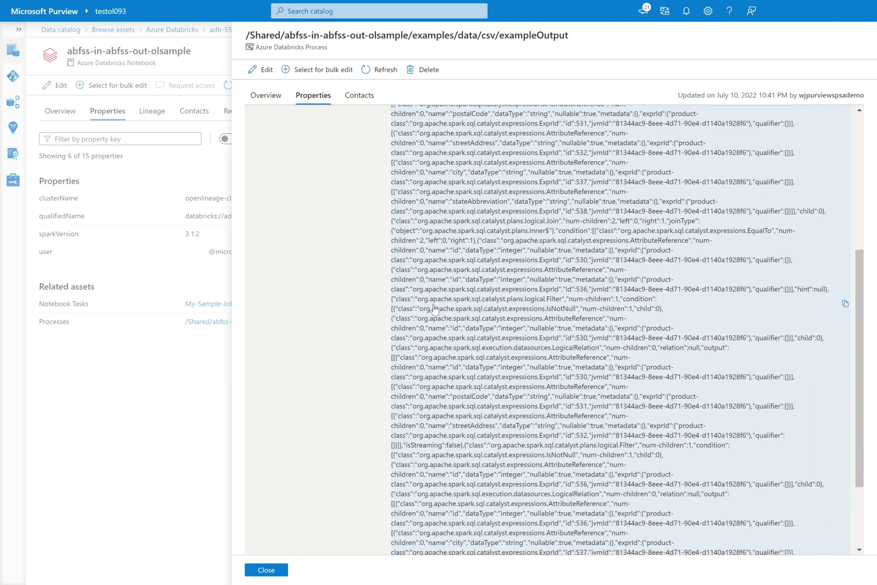
scroll(434, 308, "down", 2)
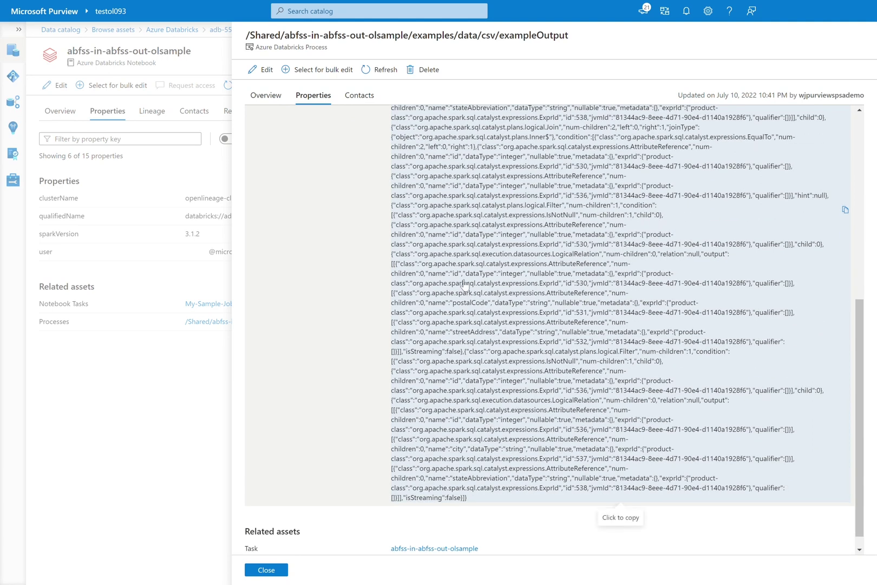
scroll(464, 283, "up", 1)
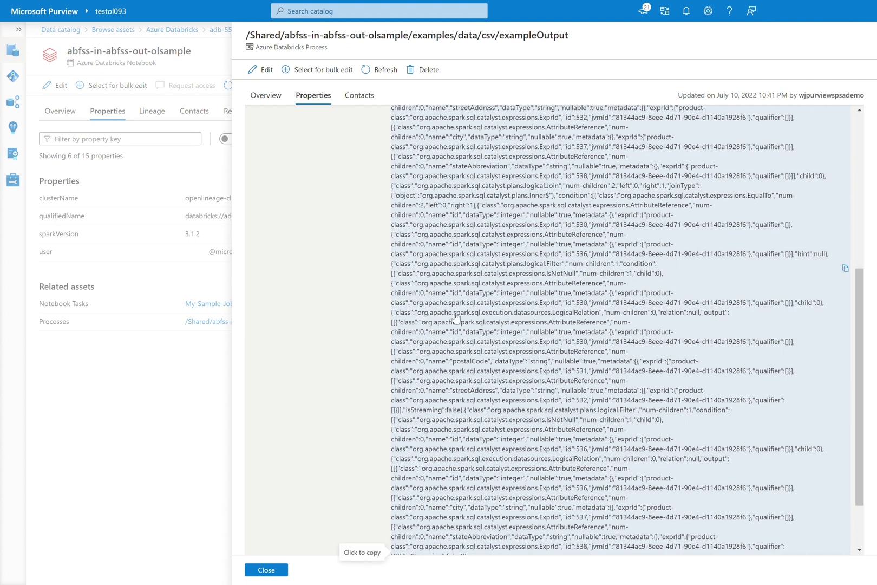
scroll(395, 309, "down", 2)
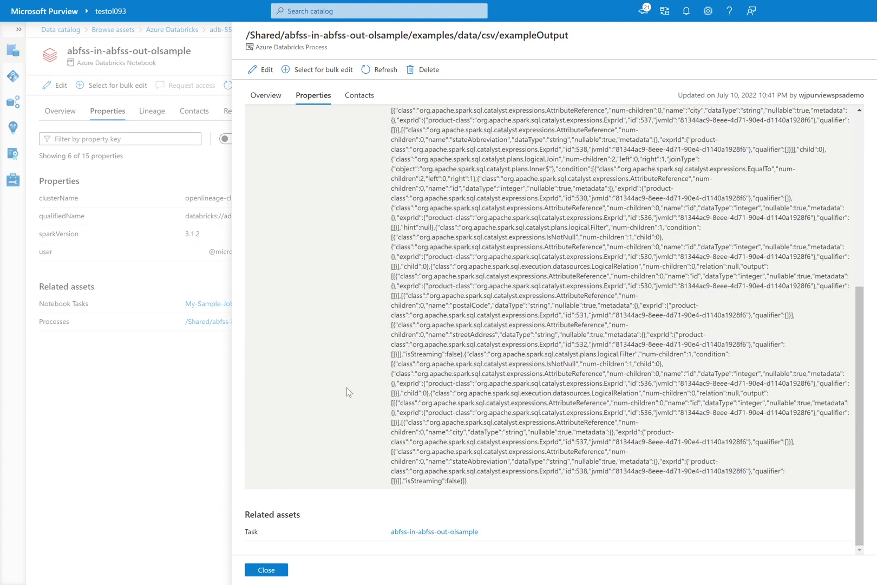
scroll(347, 325, "up", 6)
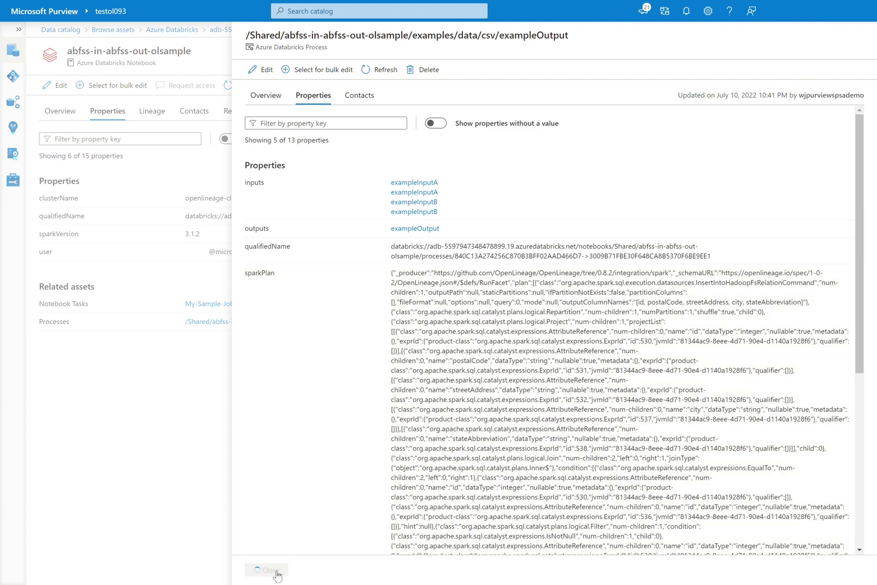
left_click(266, 569)
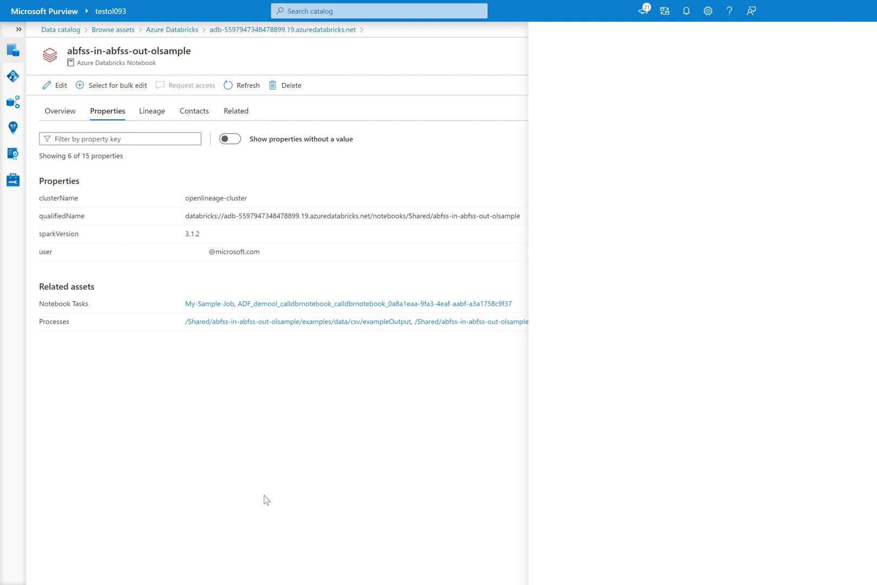
- From the notebook's related assets, open the My-Sample-Job job asset
left_click(237, 114)
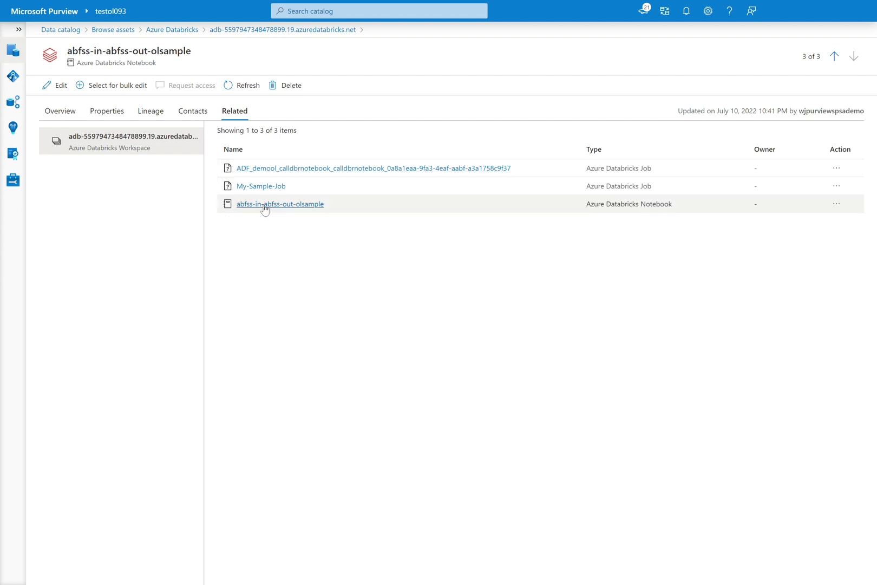
left_click(118, 113)
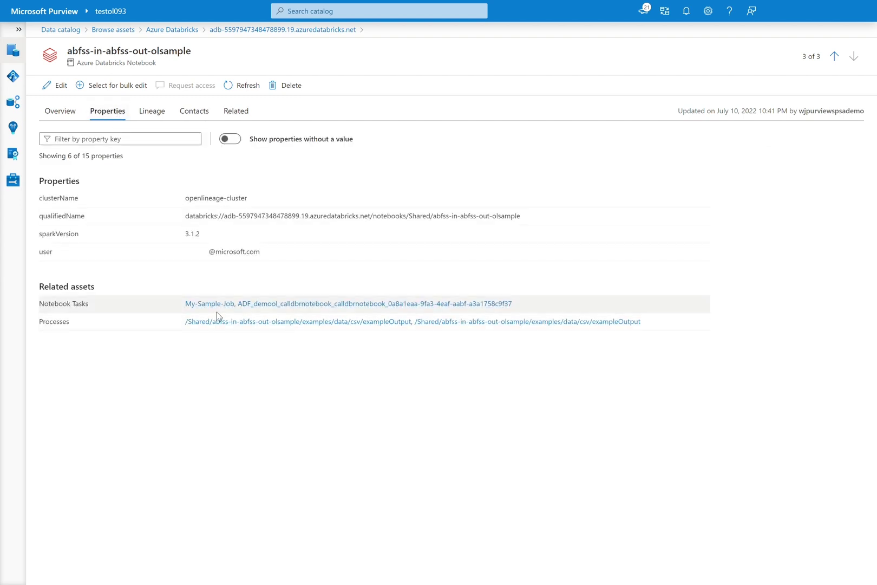
left_click(249, 112)
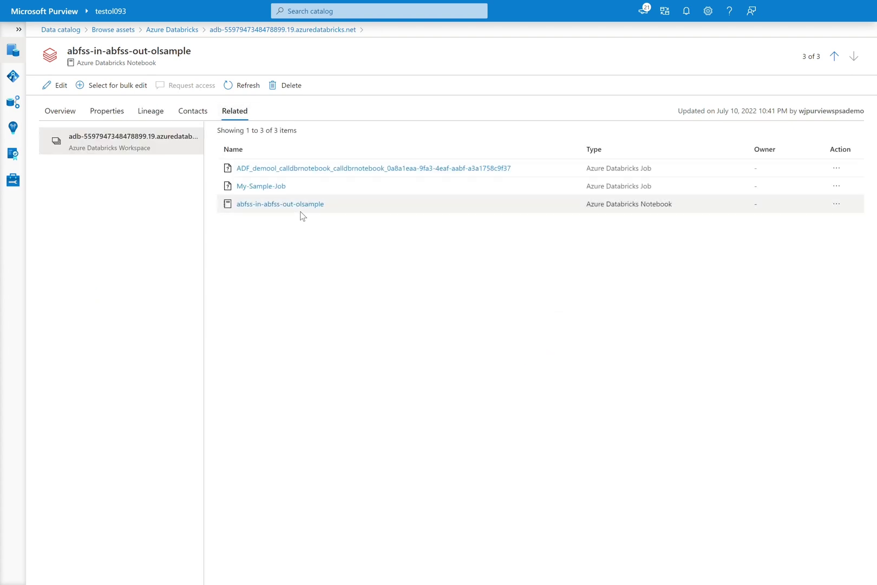
left_click(276, 191)
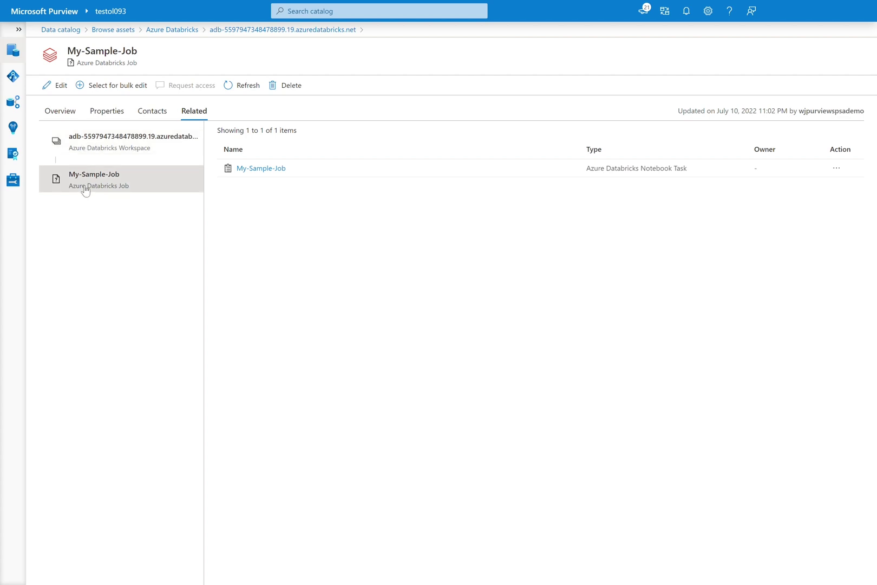
- Open the My-Sample-Job notebook task's lineage graph, then its properties (path /Shared/abfss-in-abfss-out-olsample)
left_click(260, 168)
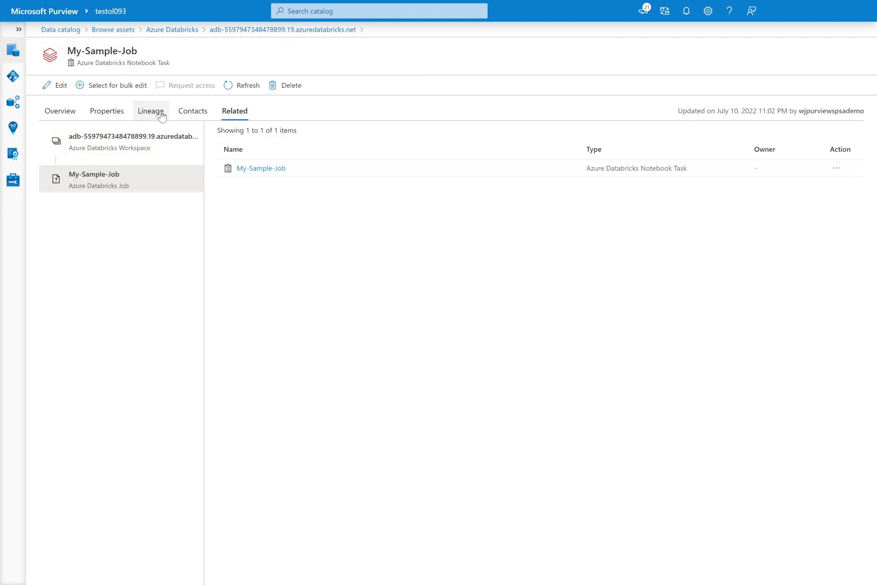
left_click(151, 111)
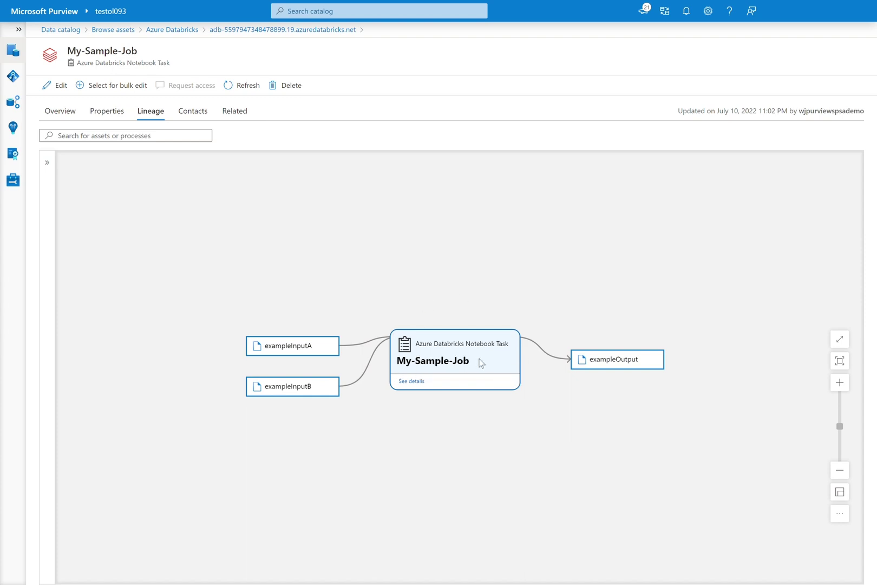
left_click(100, 114)
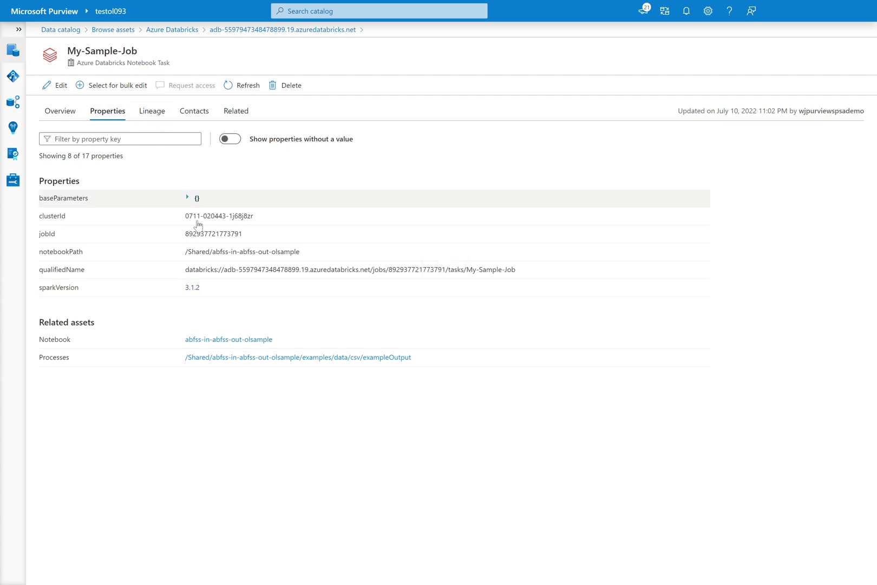
- Open the abfss-in-abfss-out-olsample notebook the task runs and check its properties and related assets
left_click(203, 340)
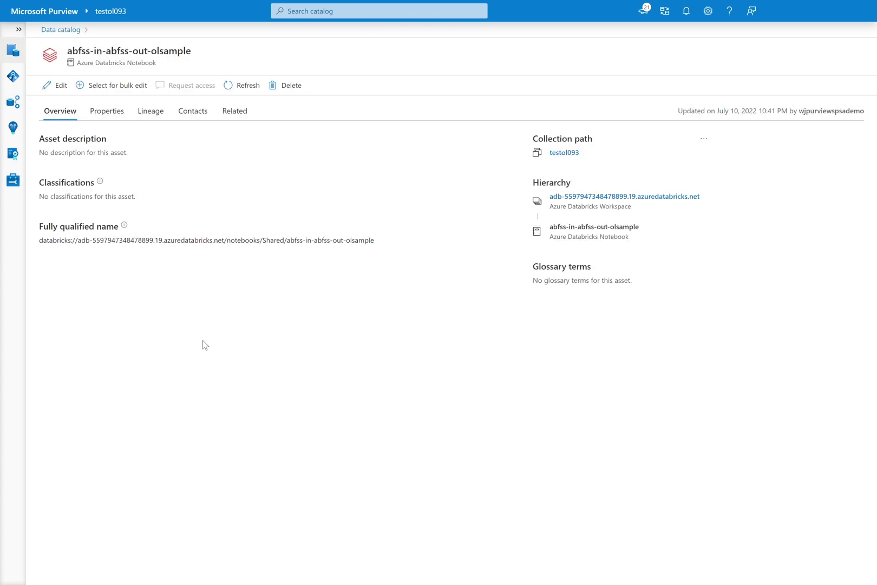
left_click(114, 115)
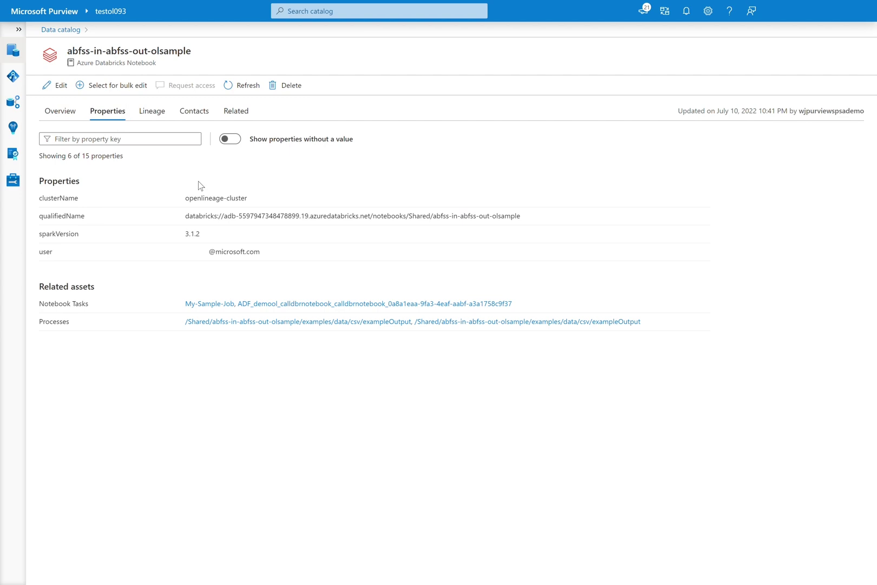
left_click(245, 113)
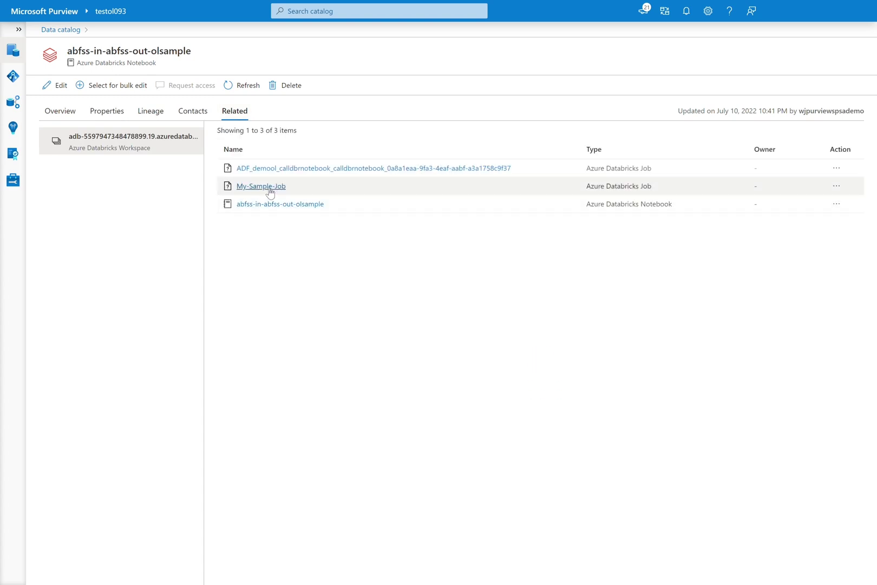
- Return to the My-Sample-Job notebook task and view its properties, lineage and related assets
left_click(270, 192)
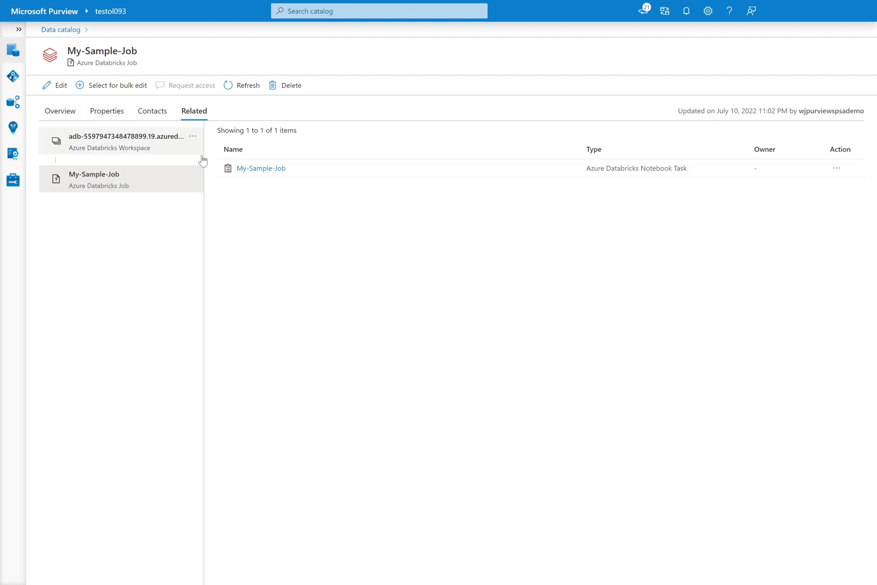
left_click(257, 169)
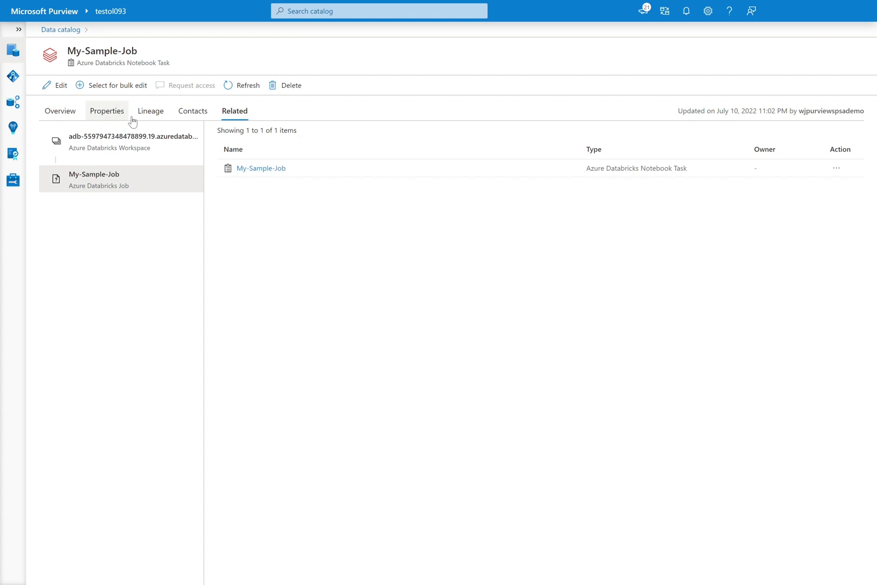
left_click(128, 117)
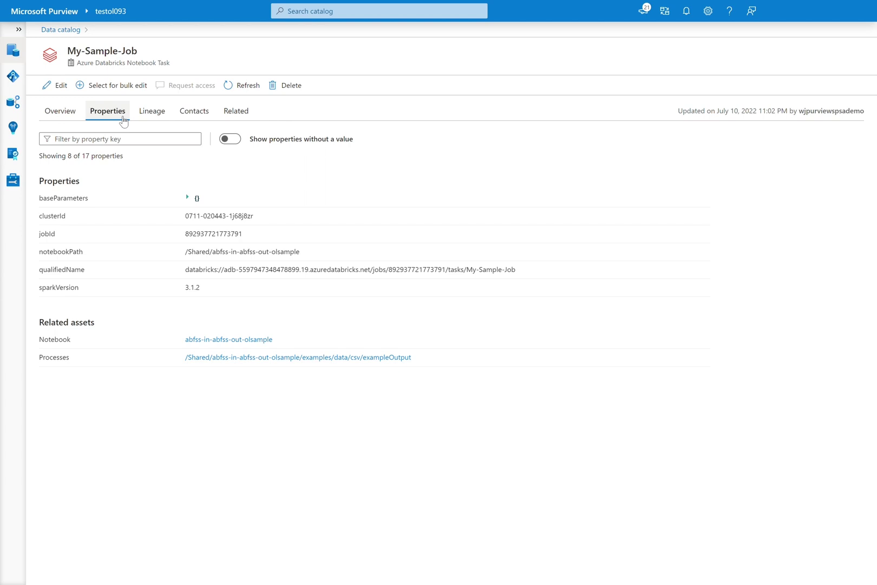
left_click(147, 114)
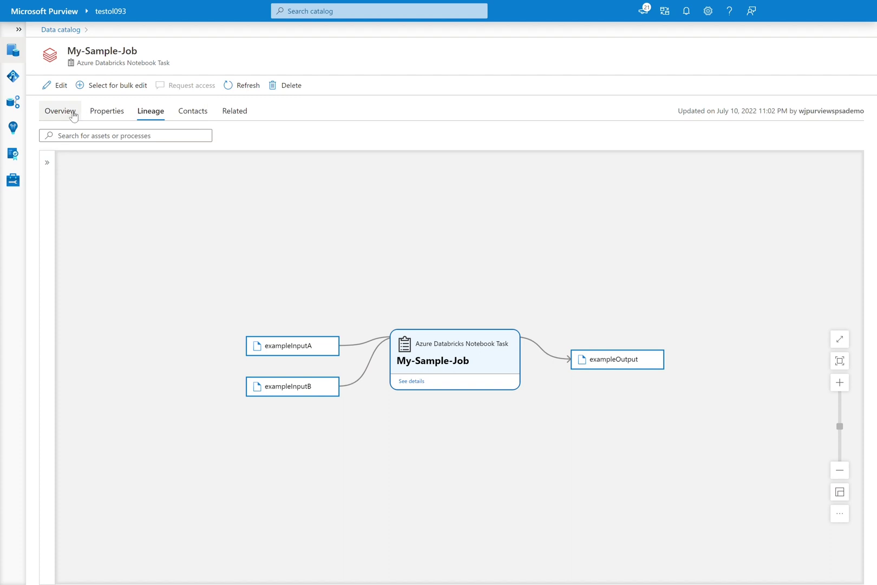
left_click(231, 111)
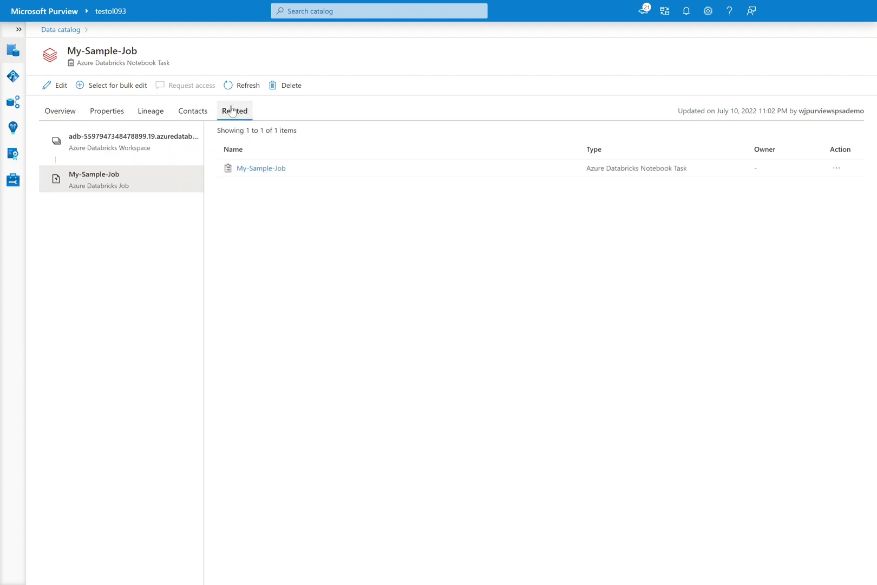
- From the workspace's asset list, open the ADF_demool_calldbrnotebook notebook task's properties
left_click(124, 151)
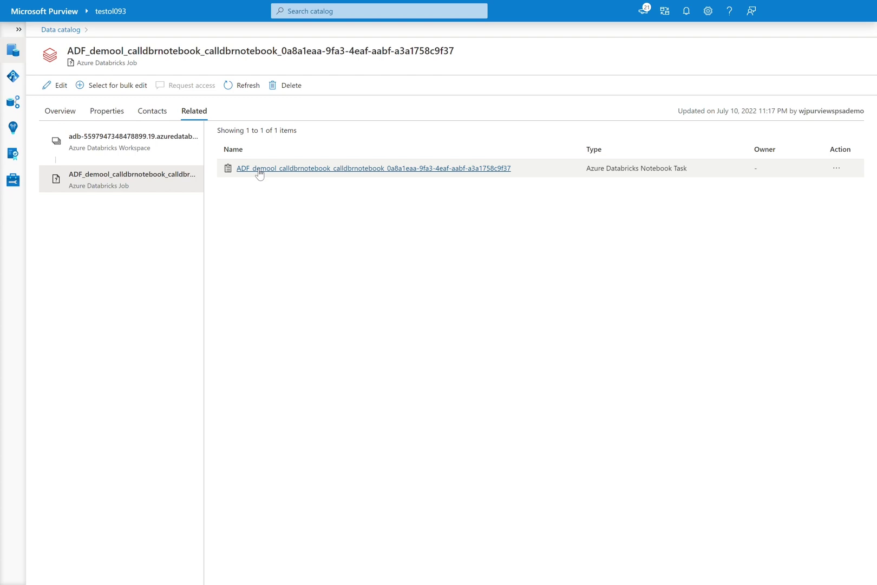
left_click(259, 168)
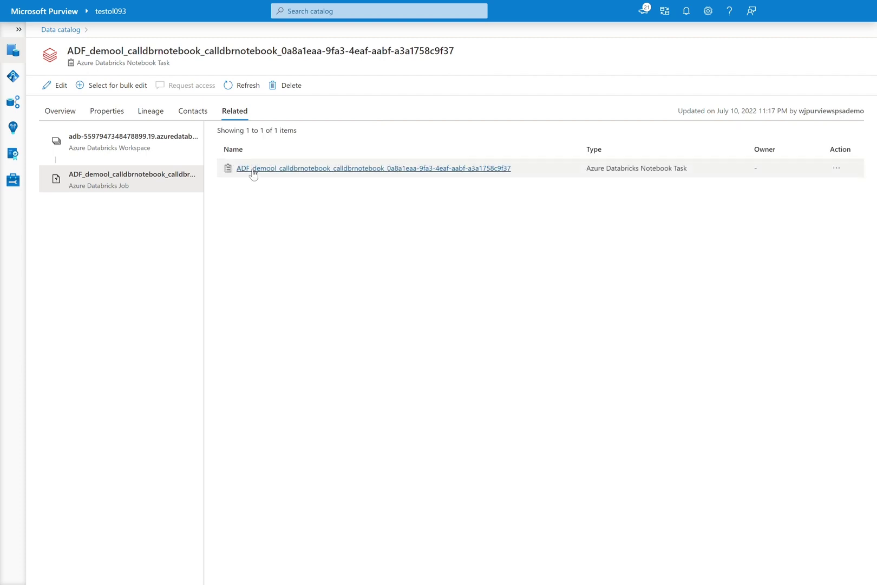
left_click(117, 112)
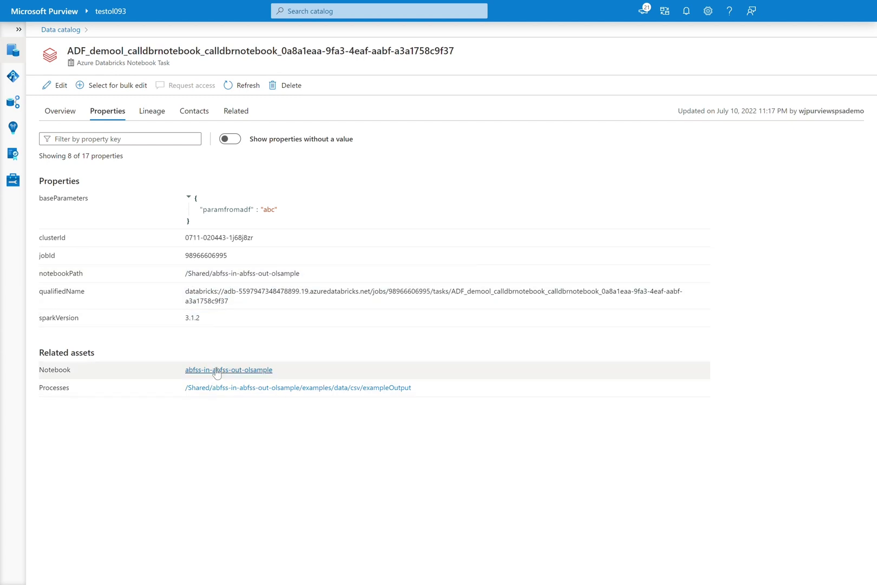
- Inspect the exampleOutput process's properties, including inputs exampleInputA, exampleInputB and the sparkPlan
left_click(218, 388)
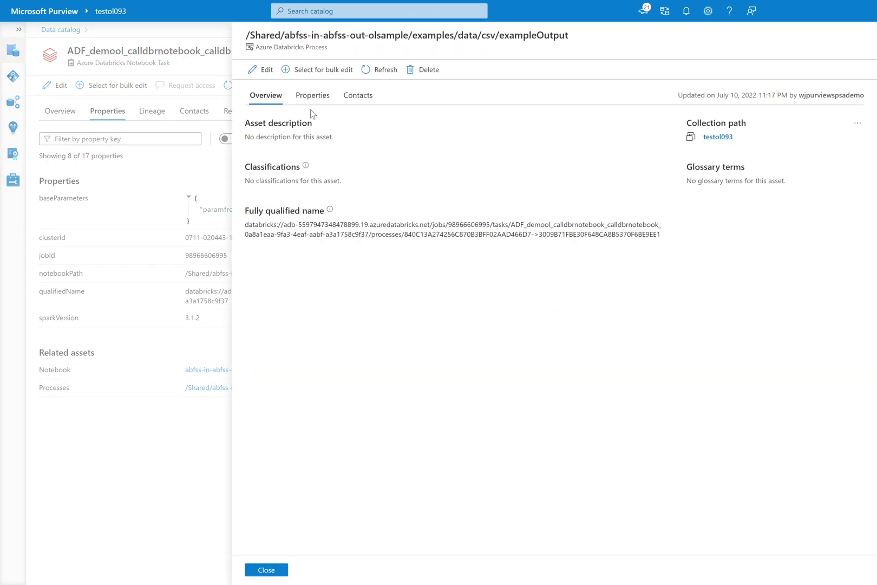
left_click(313, 97)
scroll(428, 322, "down", 1)
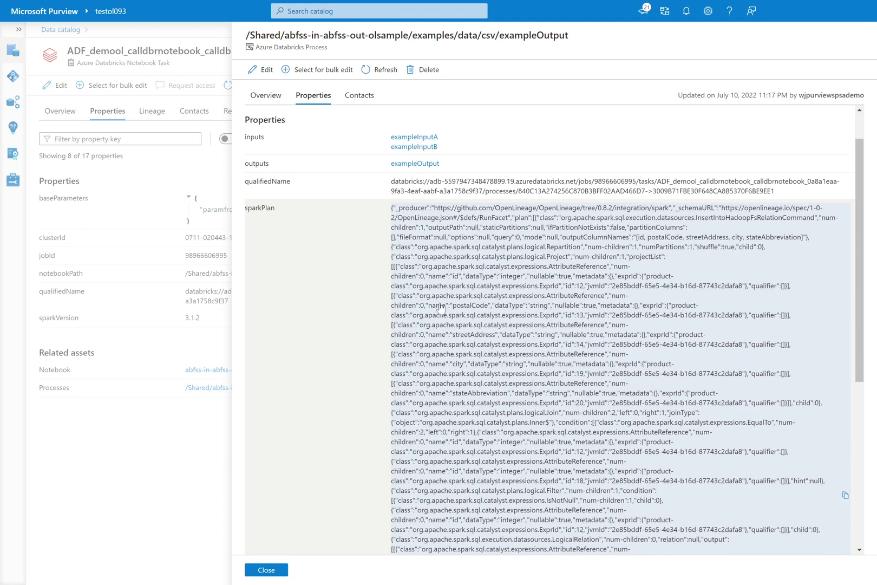
scroll(399, 263, "down", 8)
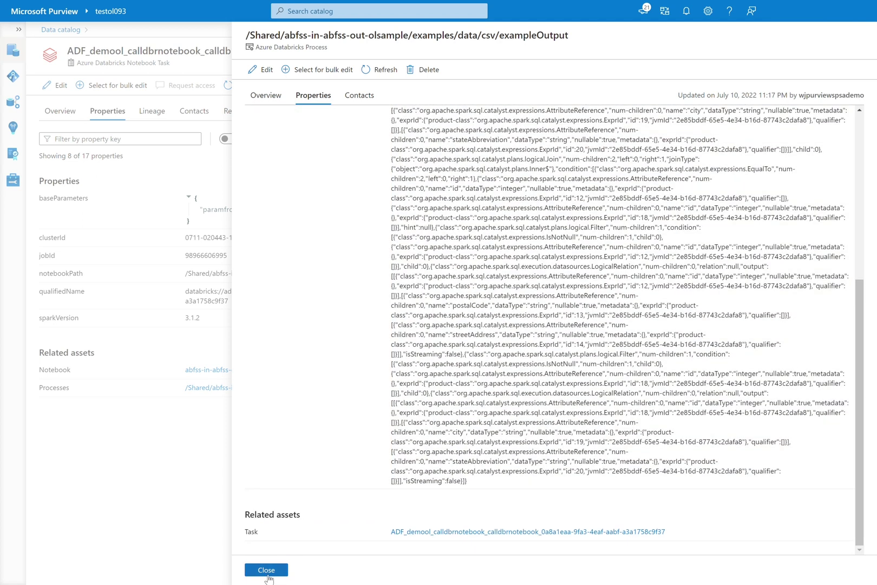
- Close the exampleOutput process details and switch the ADF notebook task between lineage and overview
left_click(266, 569)
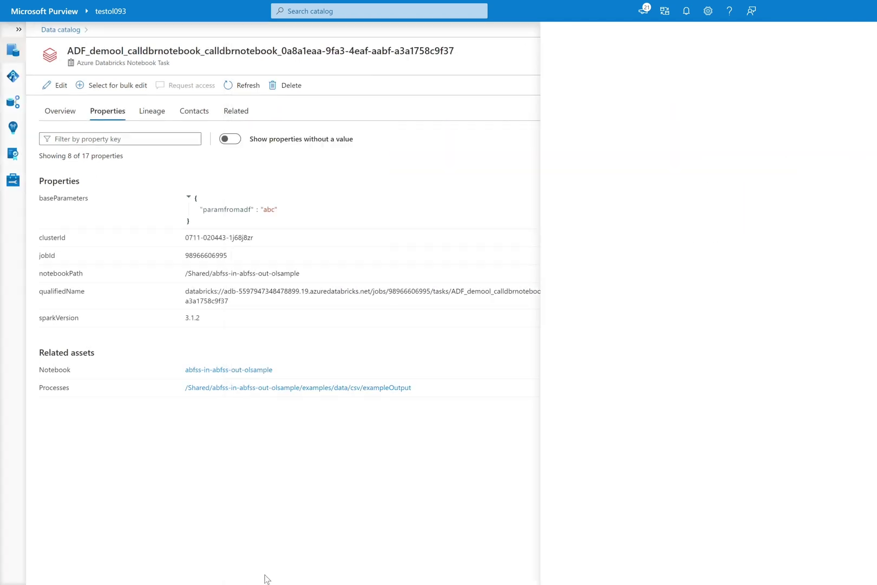
left_click(159, 114)
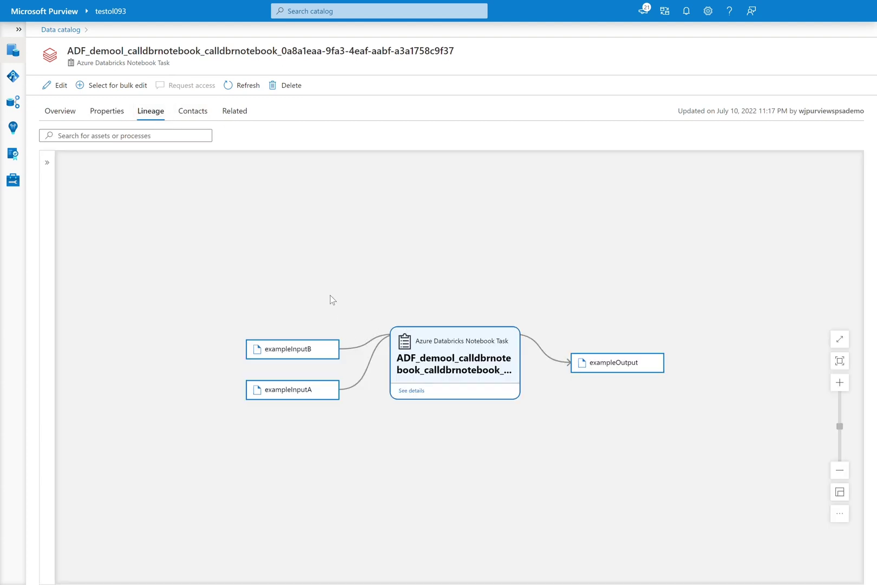
left_click(72, 112)
left_click(149, 113)
- From the task overview, browse Azure Databricks assets by source type and reopen the adb workspace
left_click(60, 111)
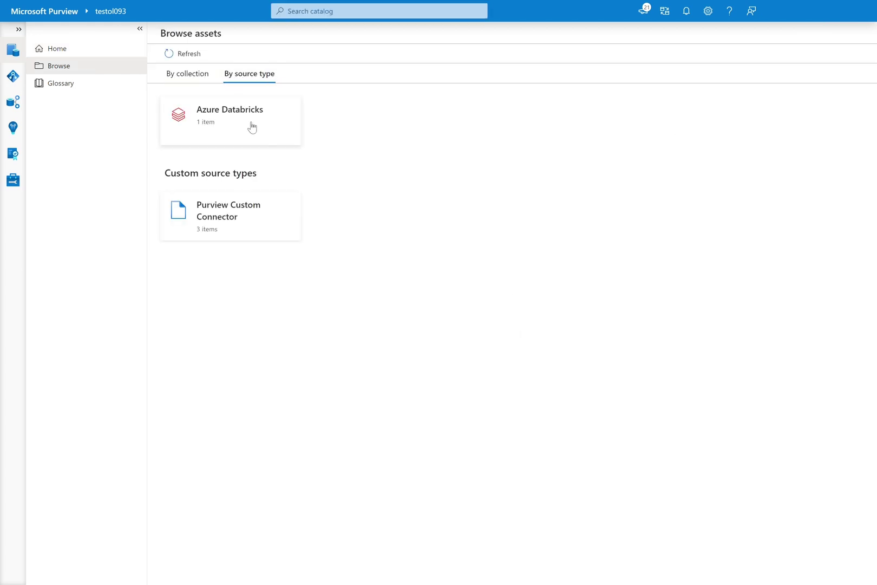
left_click(252, 126)
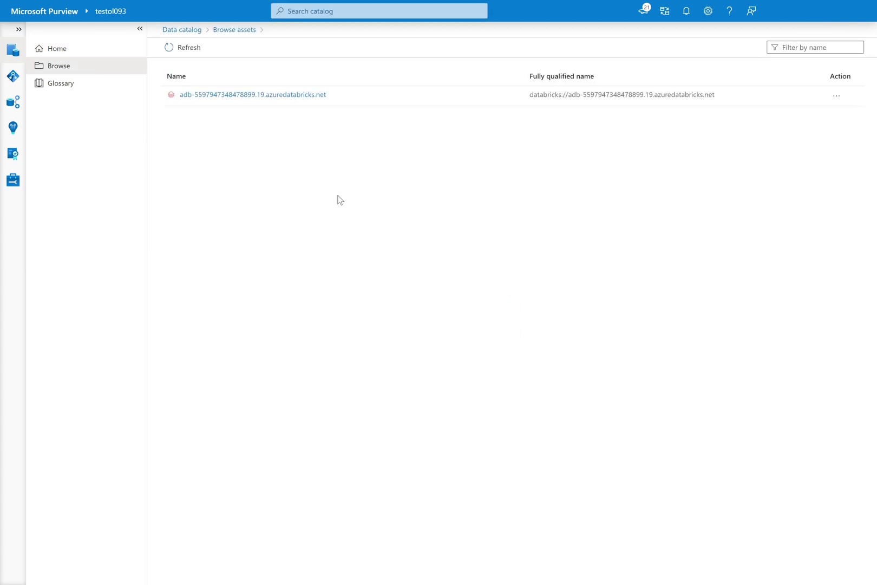
left_click(266, 95)
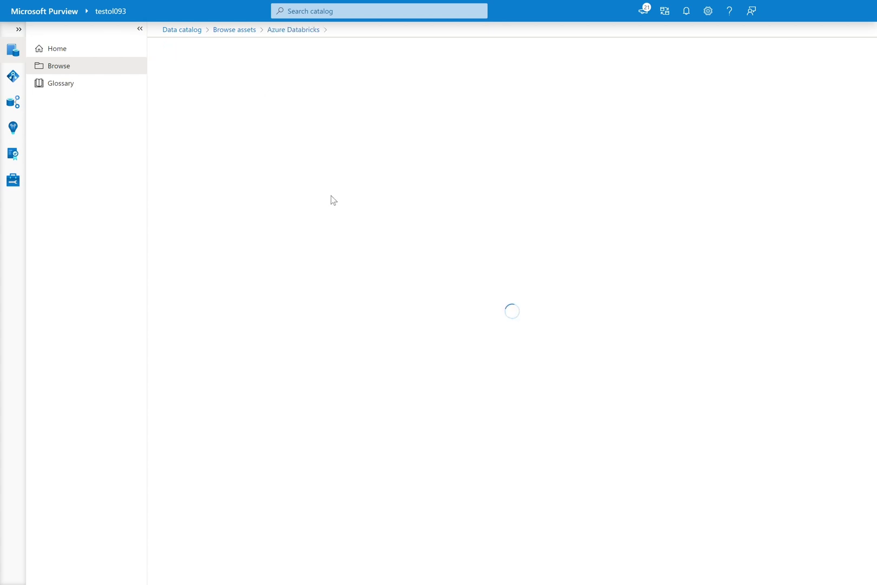